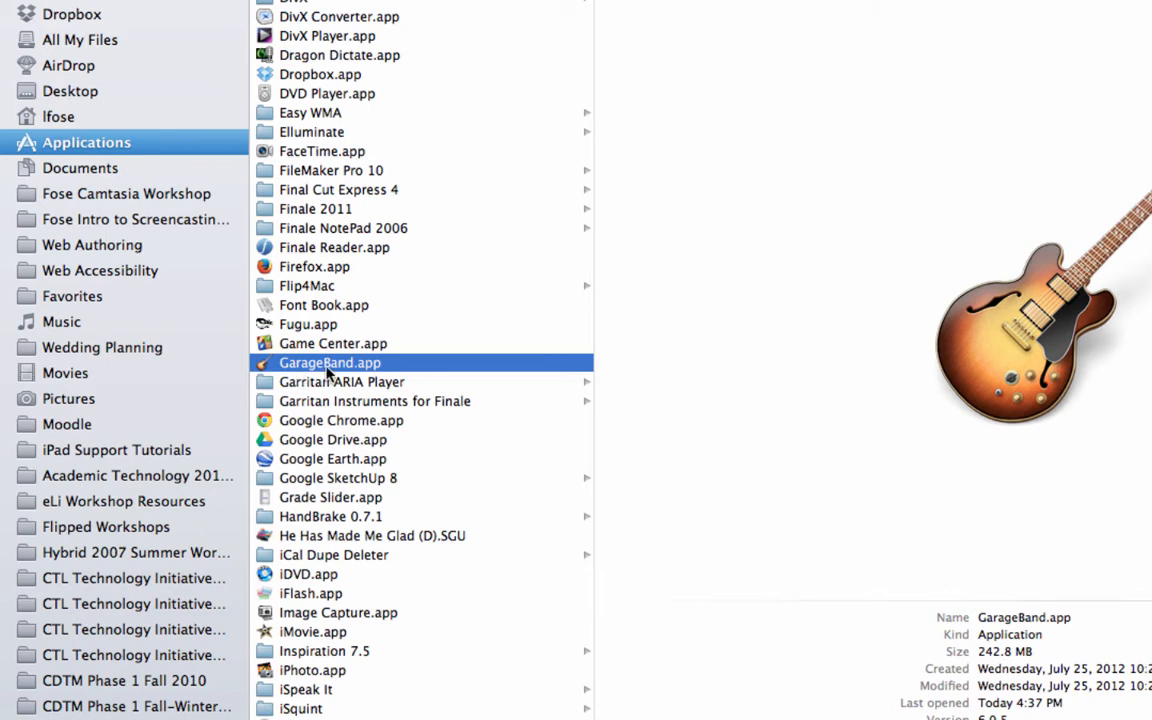
Step: Open GarageBand and start a new project from the Loops template
double_click(335, 366)
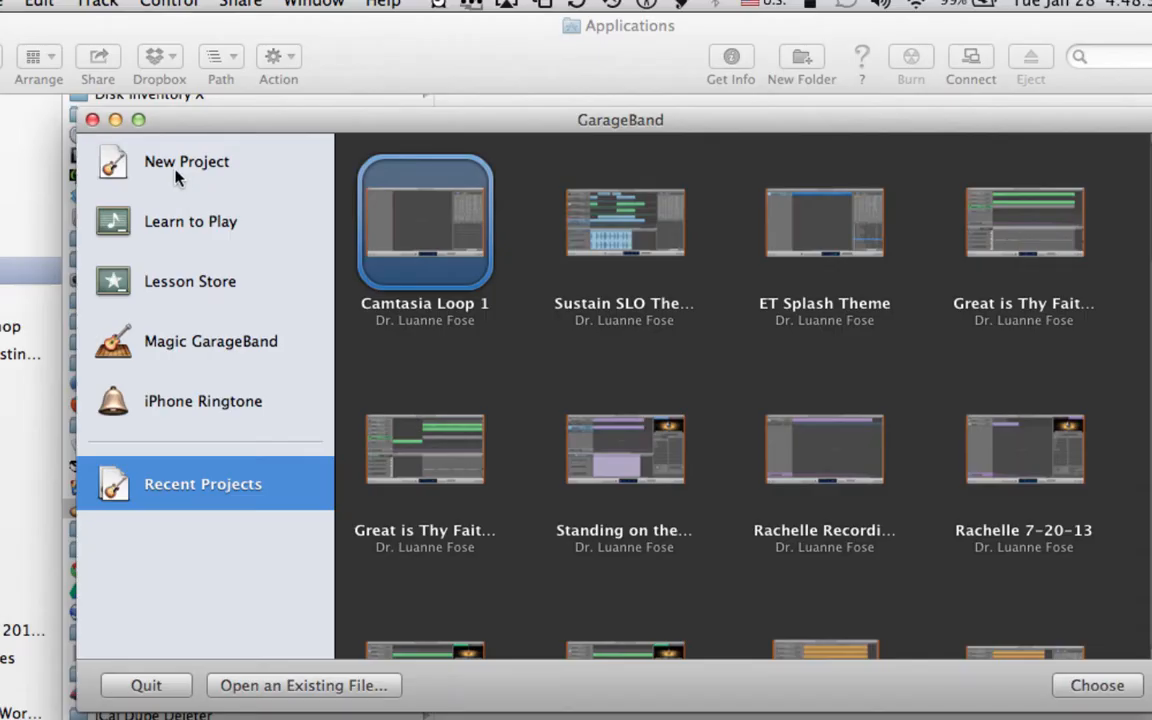
click(170, 165)
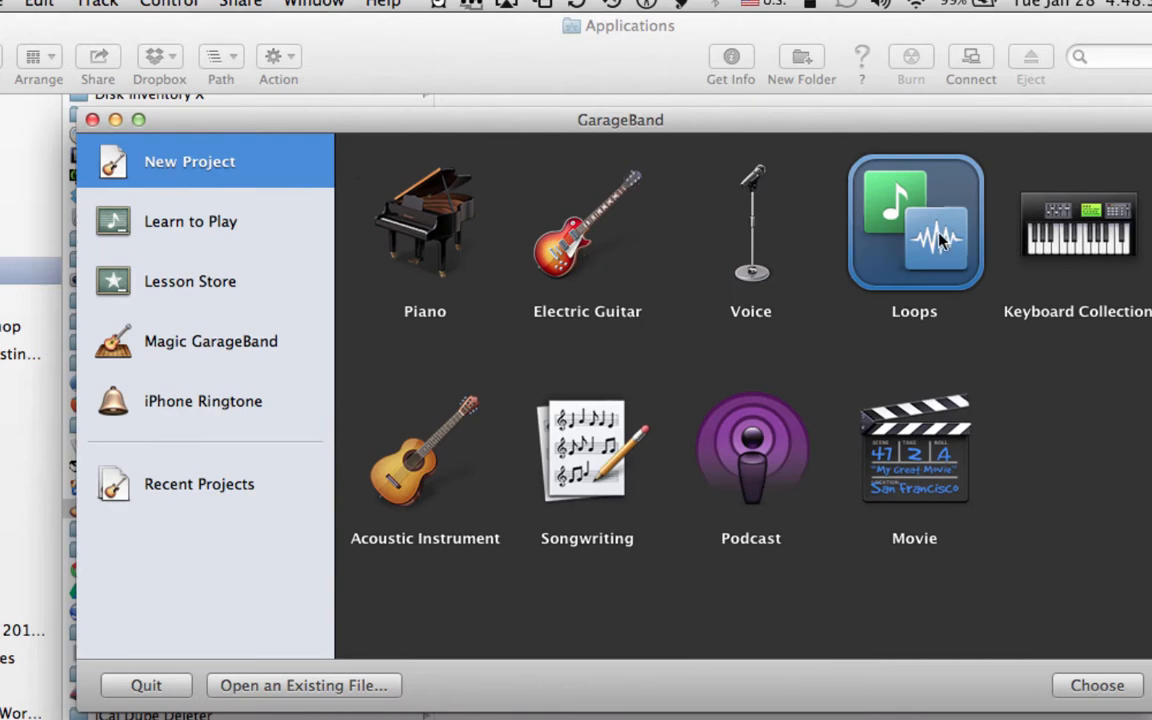
click(1115, 685)
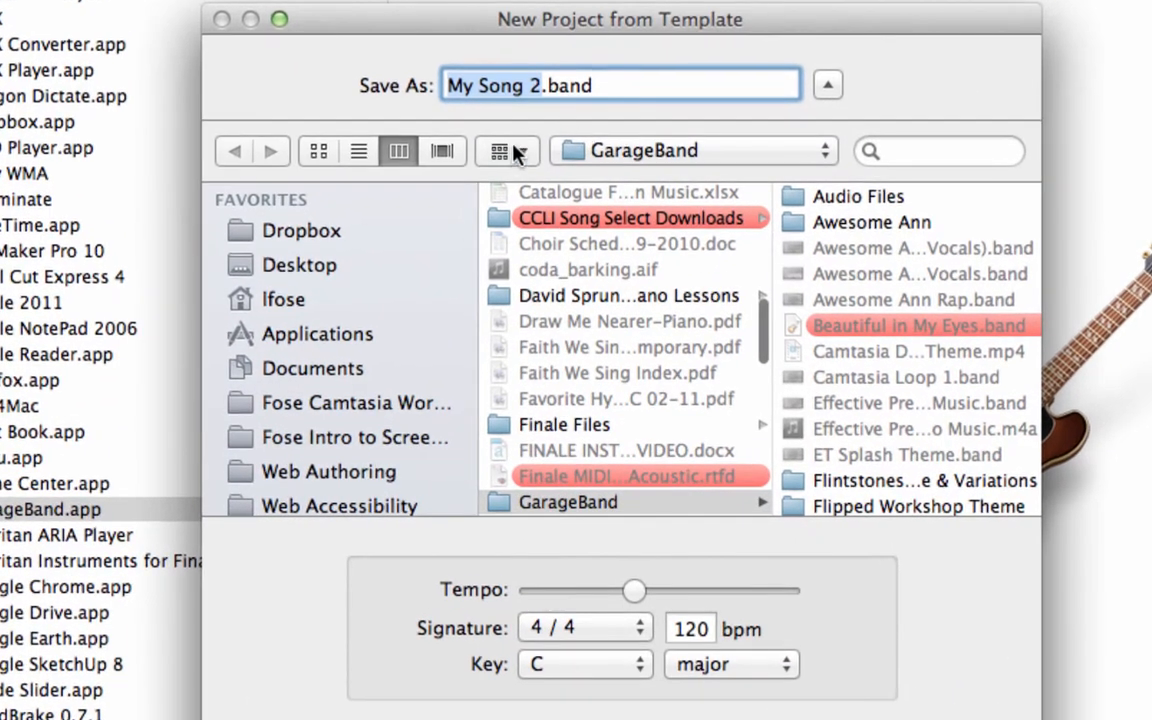
Step: Name the new project "Camtasia Loop", keeping the .band extension
click(535, 87)
key(BackSpace)
key(BackSpace)
key(BackSpace)
key(BackSpace)
key(BackSpace)
key(BackSpace)
key(BackSpace)
key(BackSpace)
key(BackSpace)
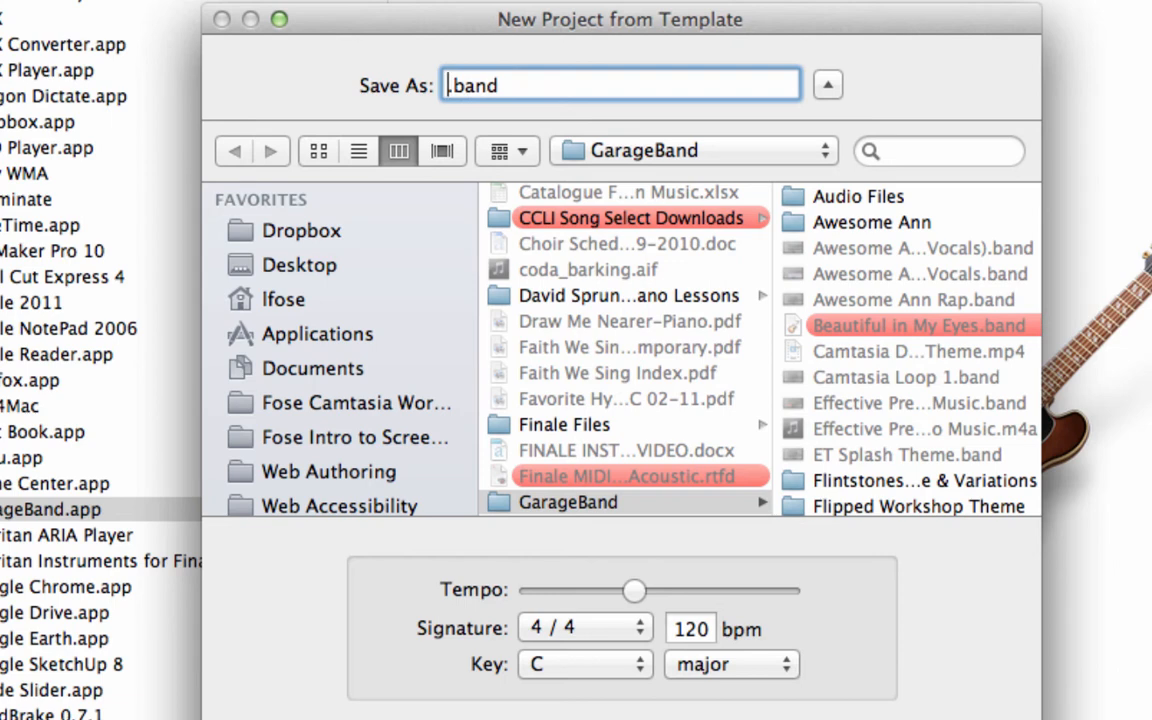
text(Camtasia Loop)
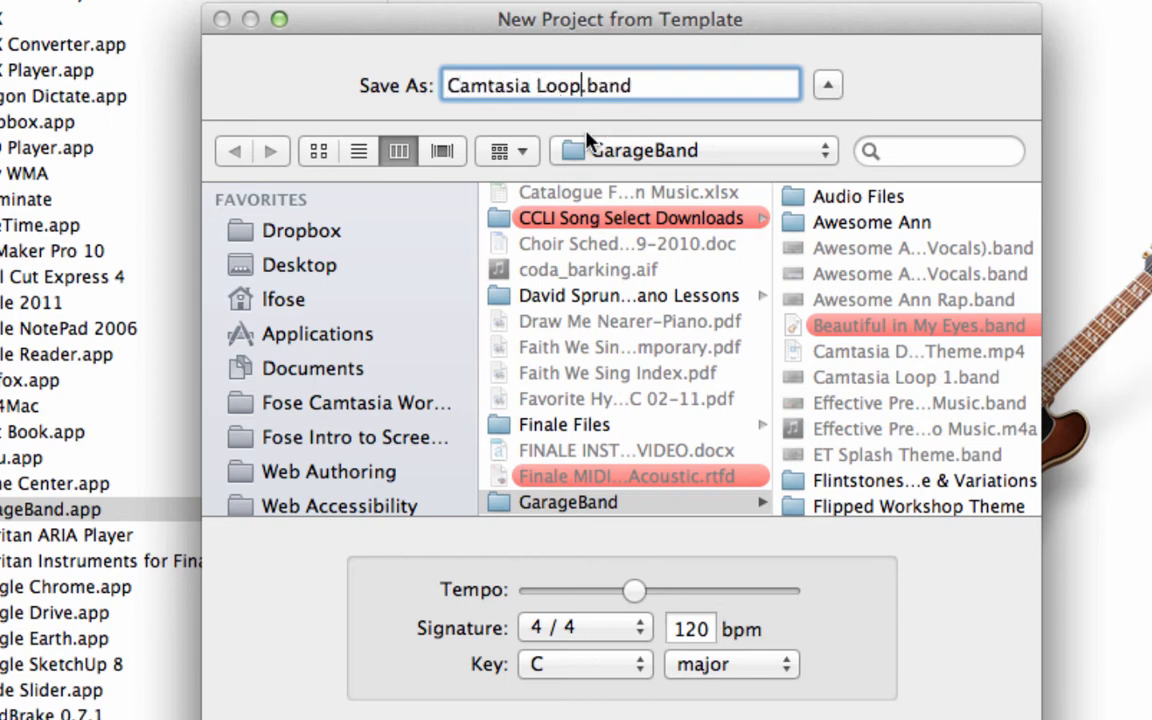
Step: Choose the GarageBand folder inside Music as the save location and create the project
scroll(400, 312, down, 5)
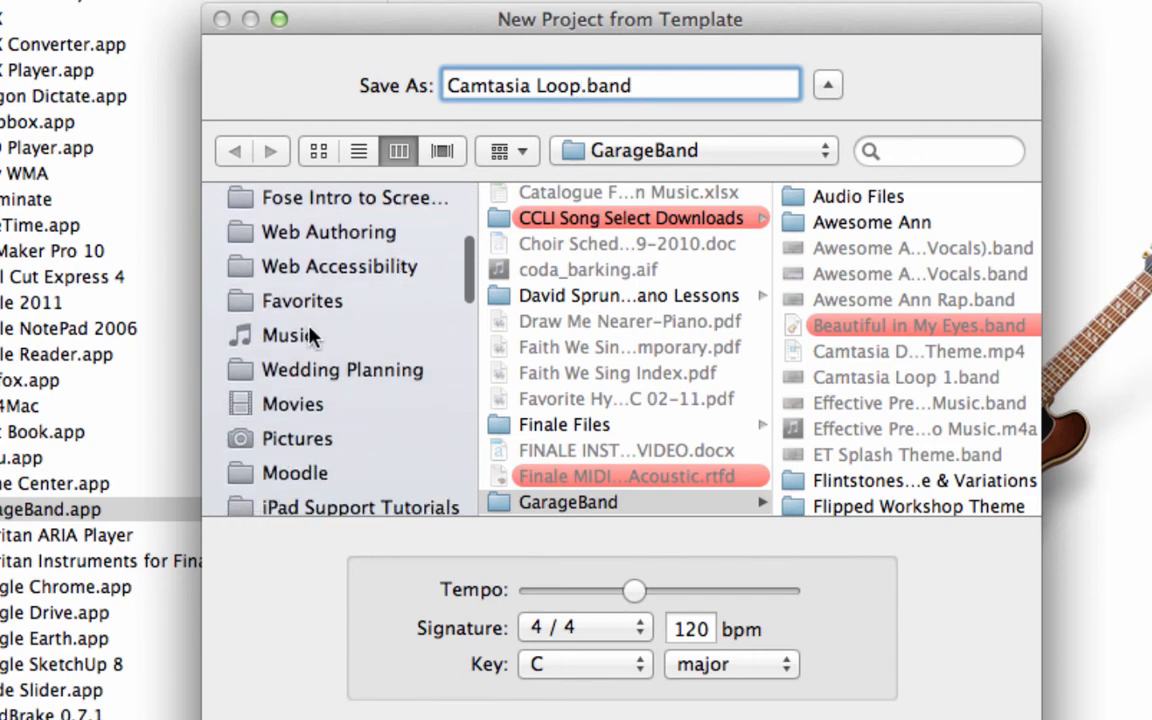
click(311, 336)
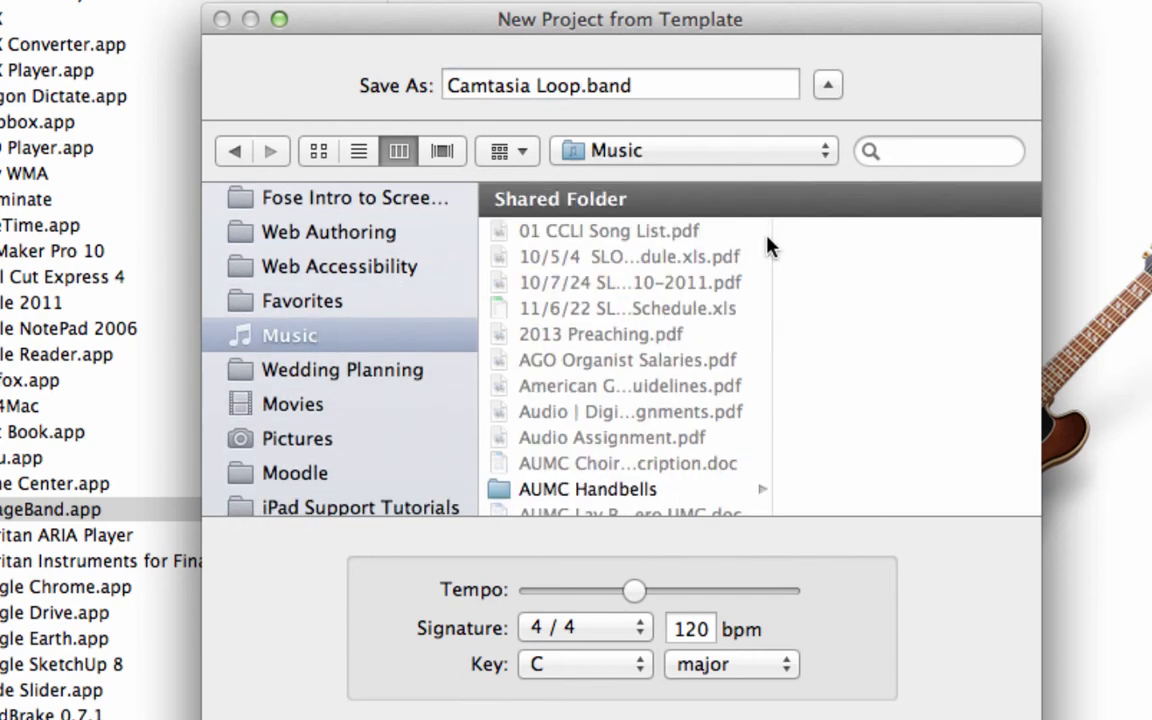
scroll(710, 257, down, 10)
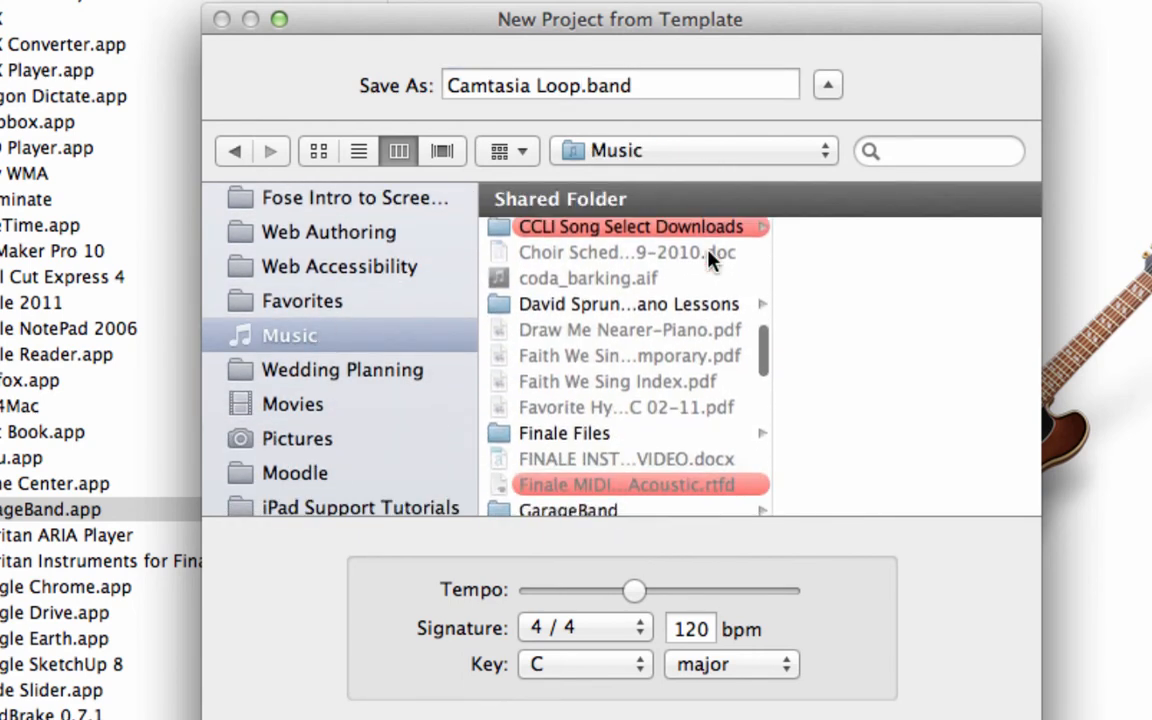
scroll(710, 257, down, 4)
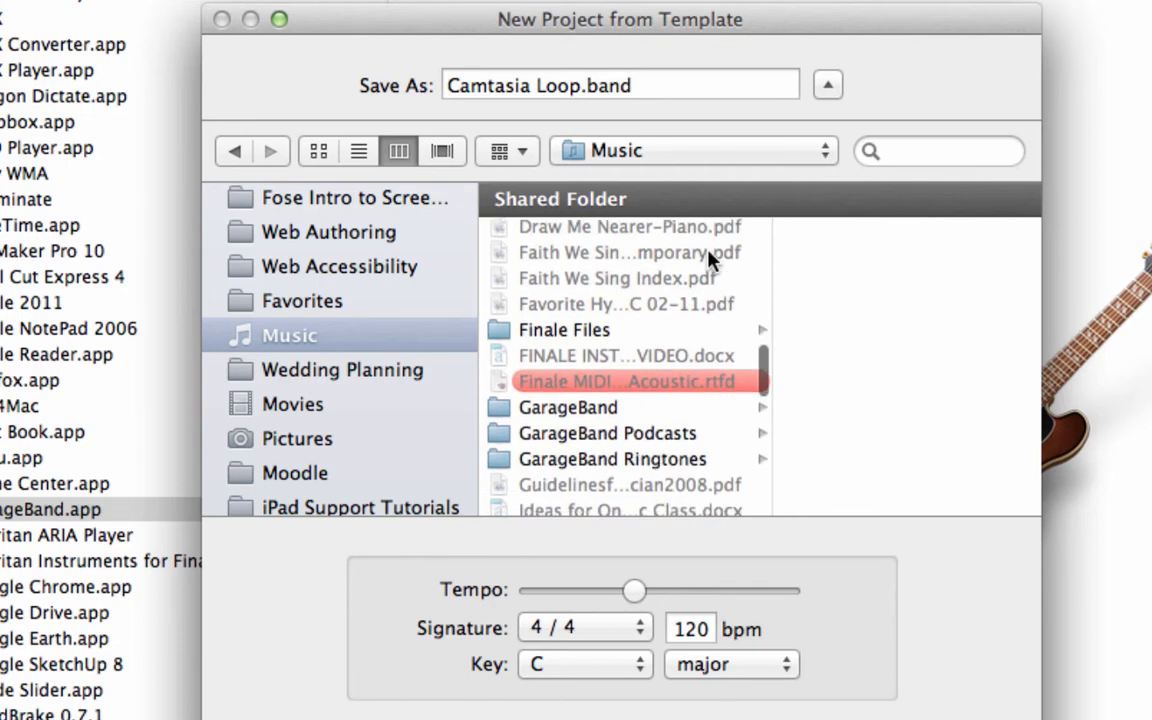
click(597, 412)
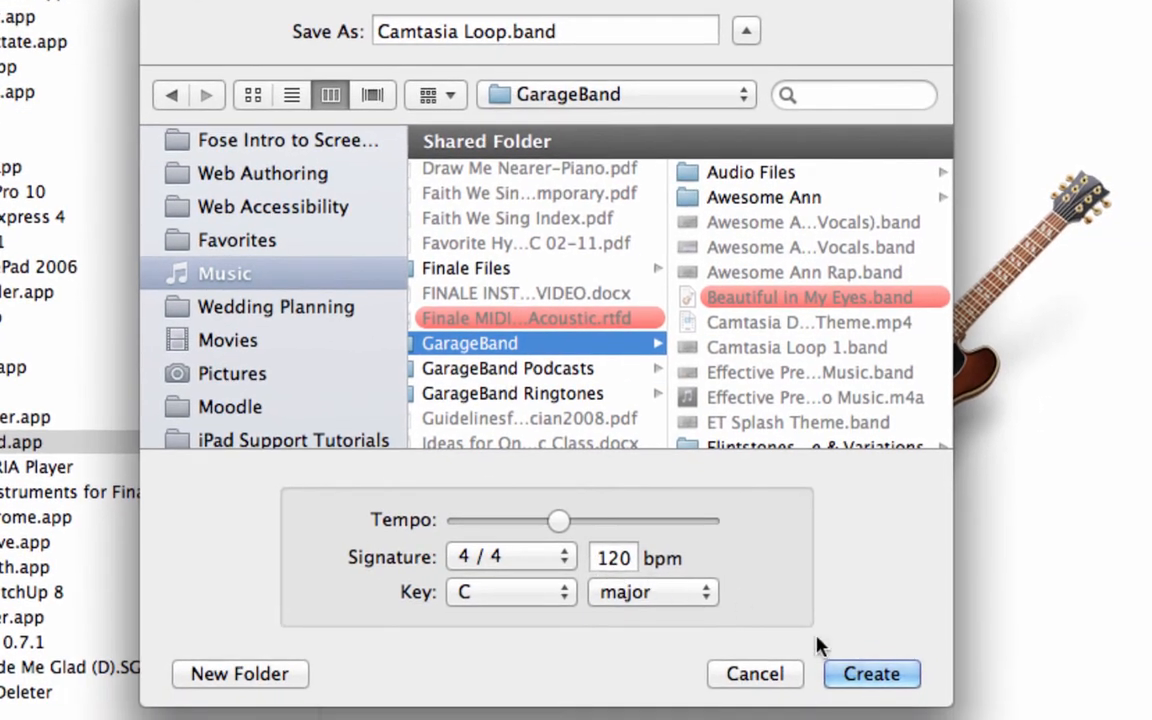
click(889, 688)
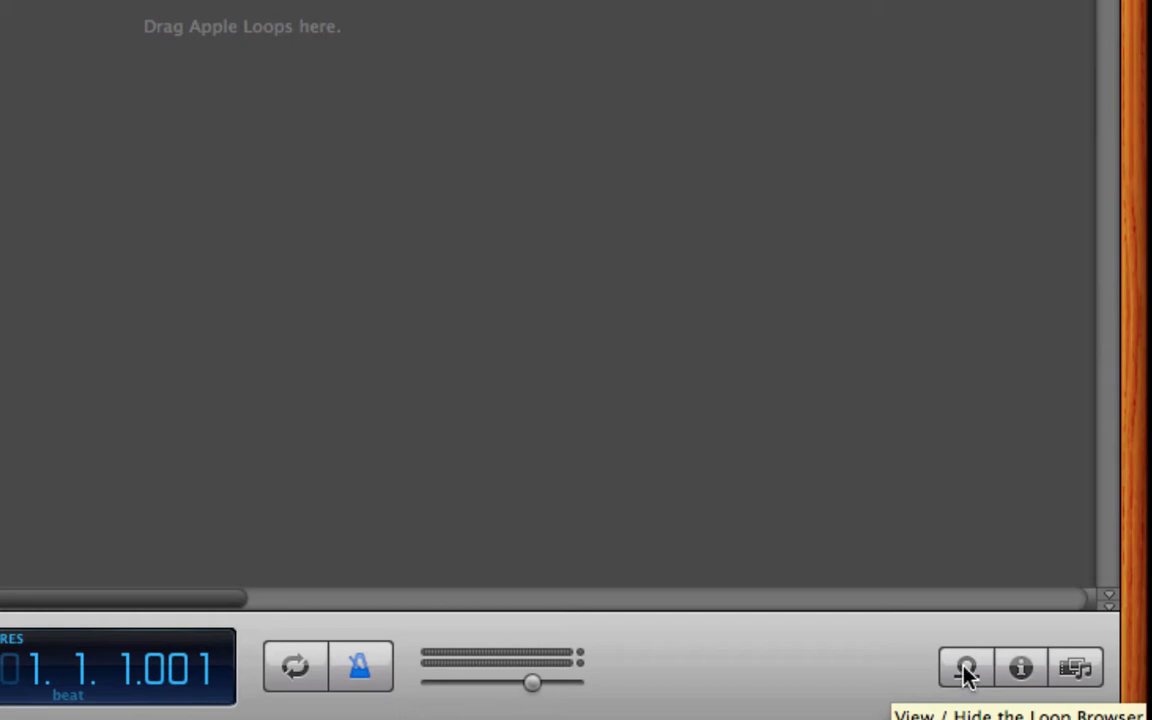
Step: Show the Loop Browser in podcast sounds view and list the Jazz jingles
click(967, 678)
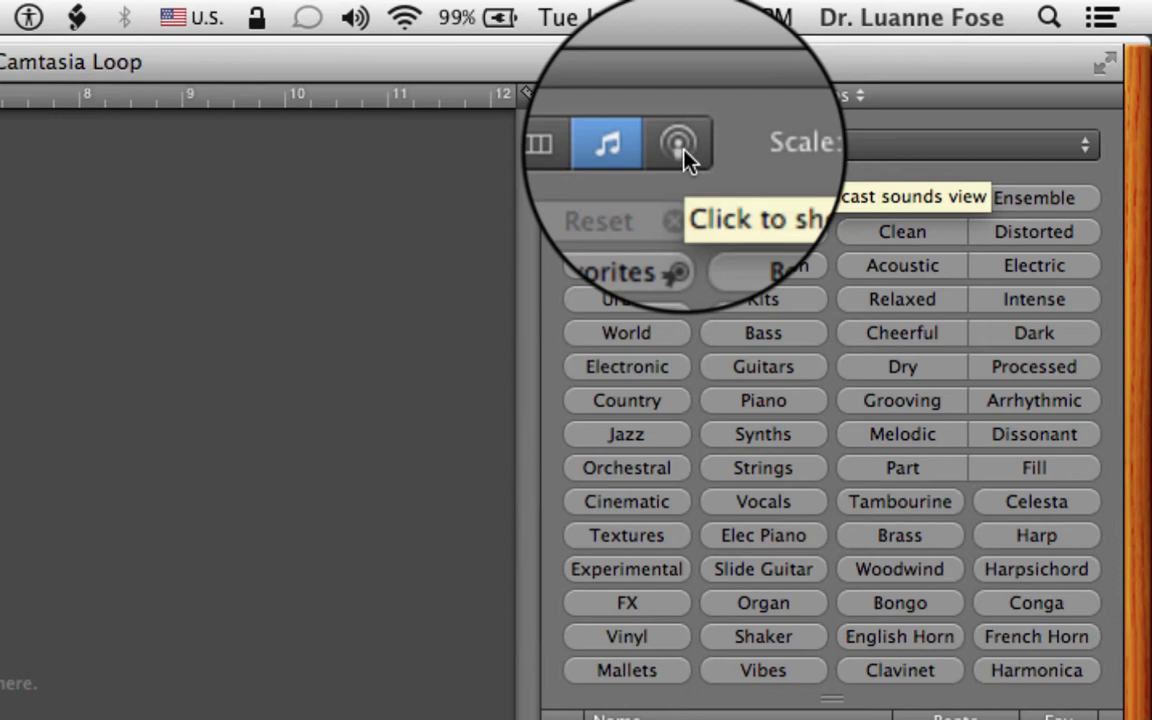
click(684, 151)
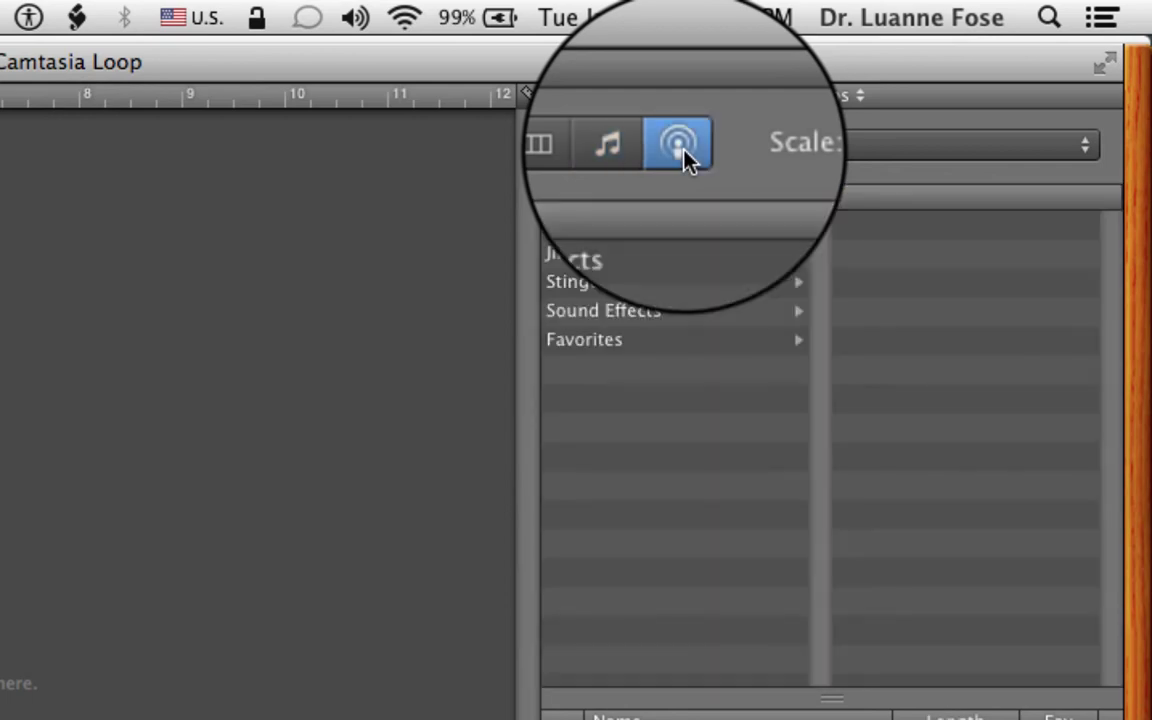
click(586, 258)
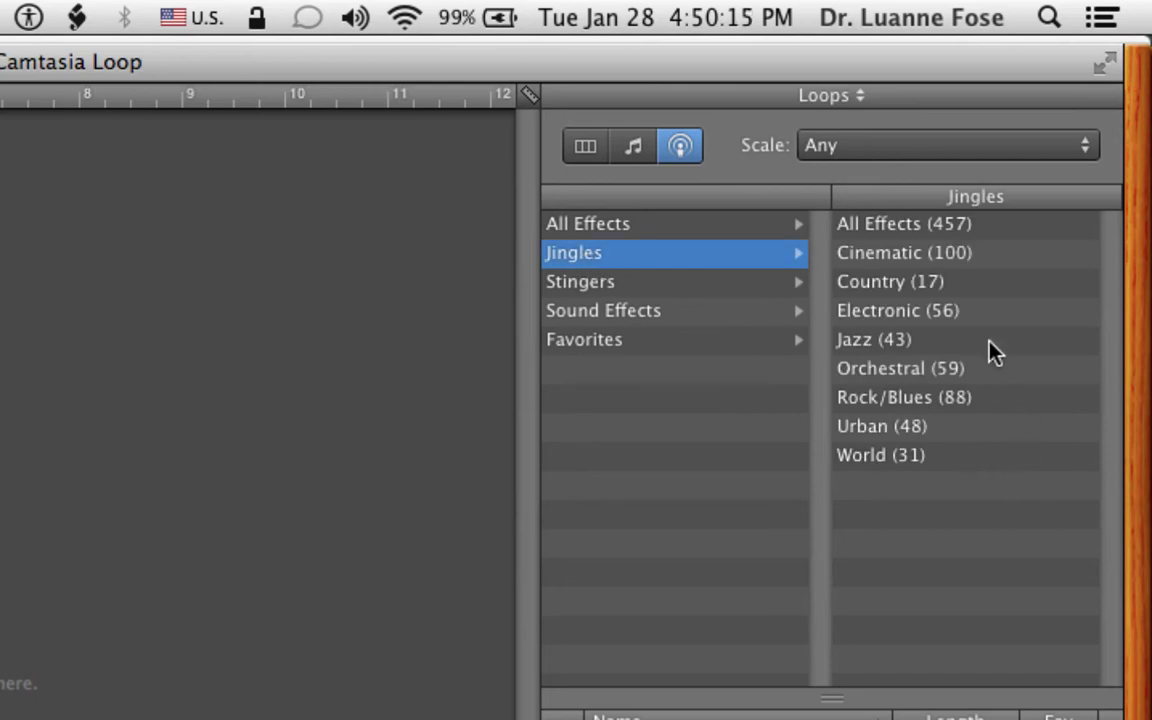
click(864, 341)
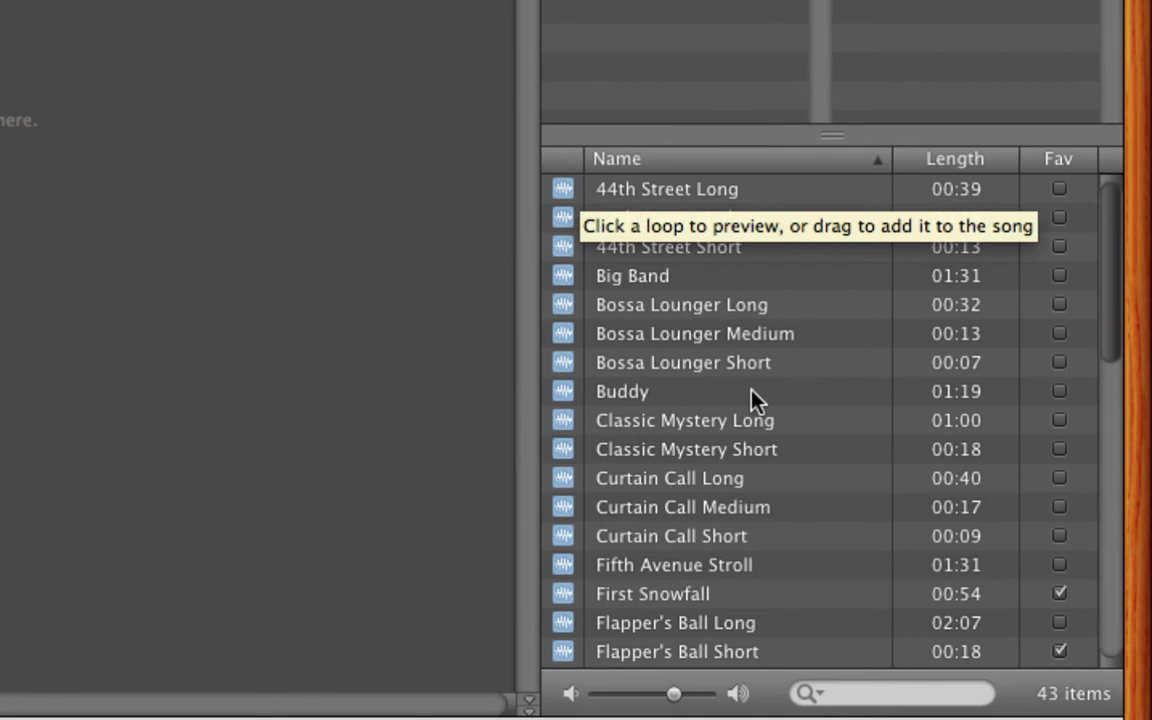
Step: Preview the 44th Street Short and Old Tyme Jazz jingles
click(562, 252)
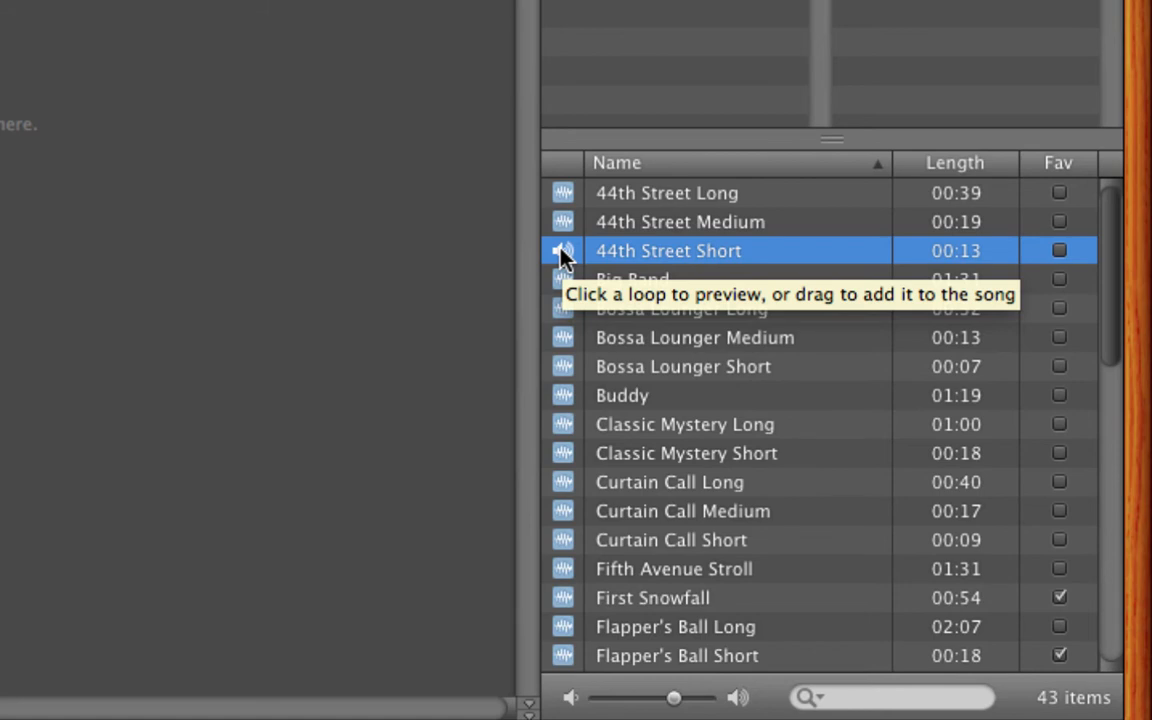
click(562, 252)
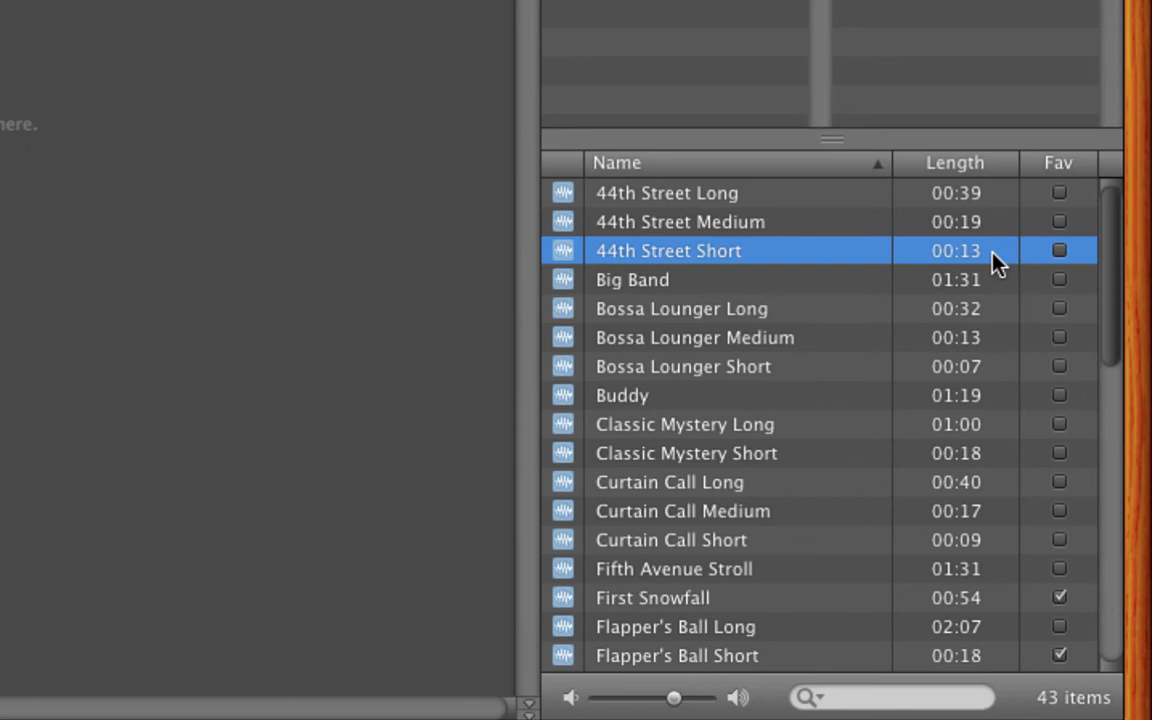
scroll(856, 347, down, 5)
scroll(856, 347, down, 5)
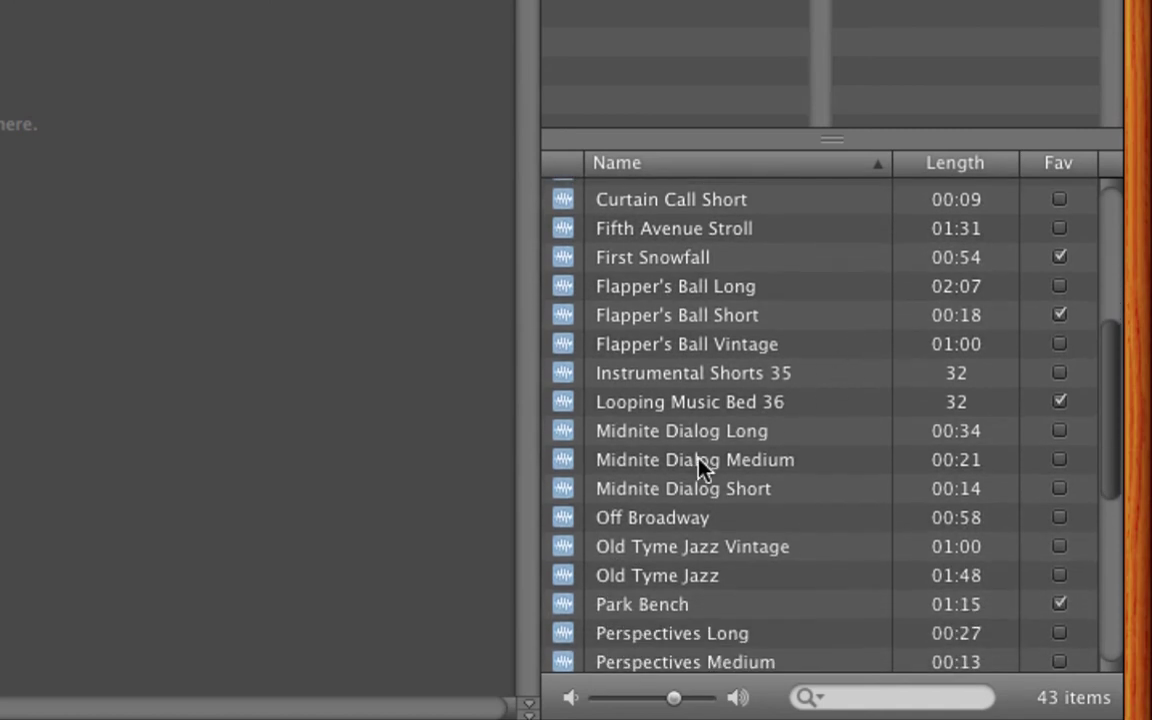
click(561, 578)
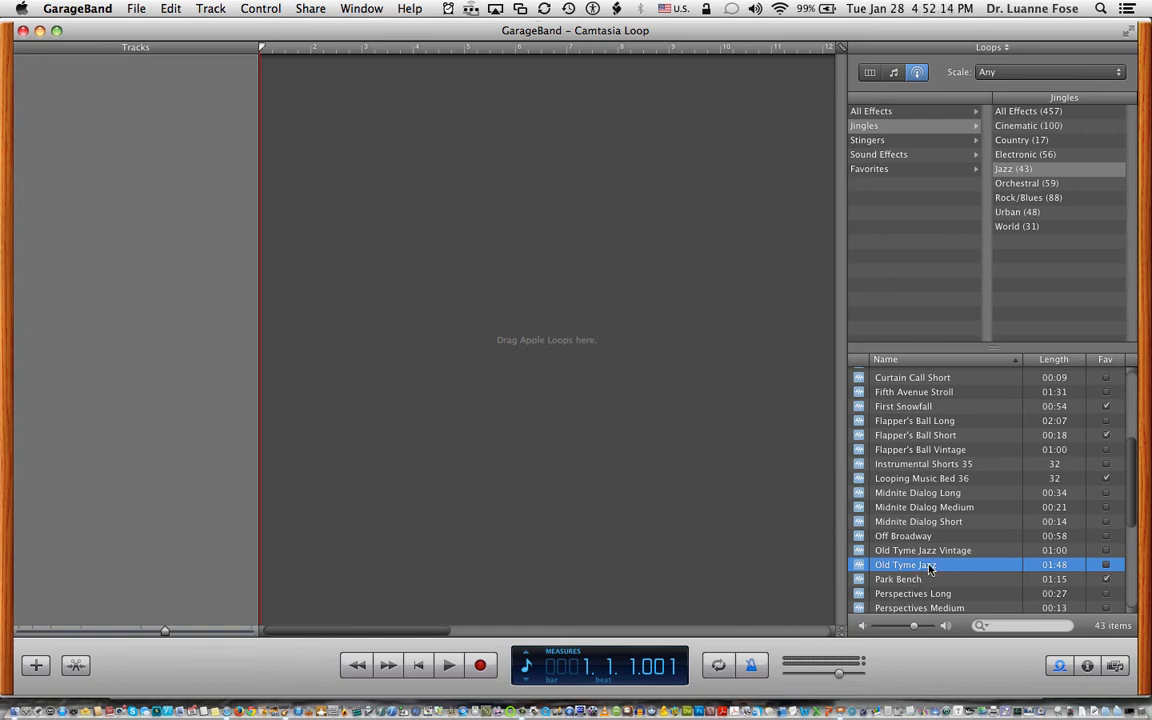
Step: Add the Old Tyme Jazz jingle at the very beginning of the empty timeline and play back its opening measures
drag(856, 564, 436, 321)
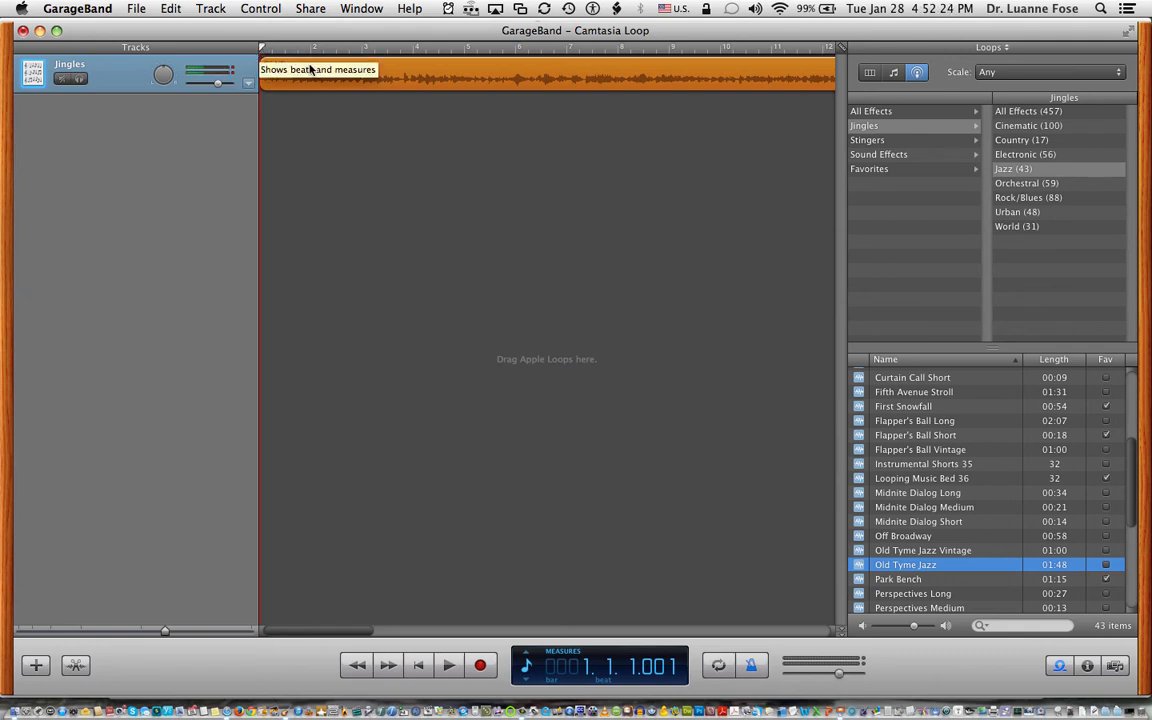
drag(300, 70, 272, 59)
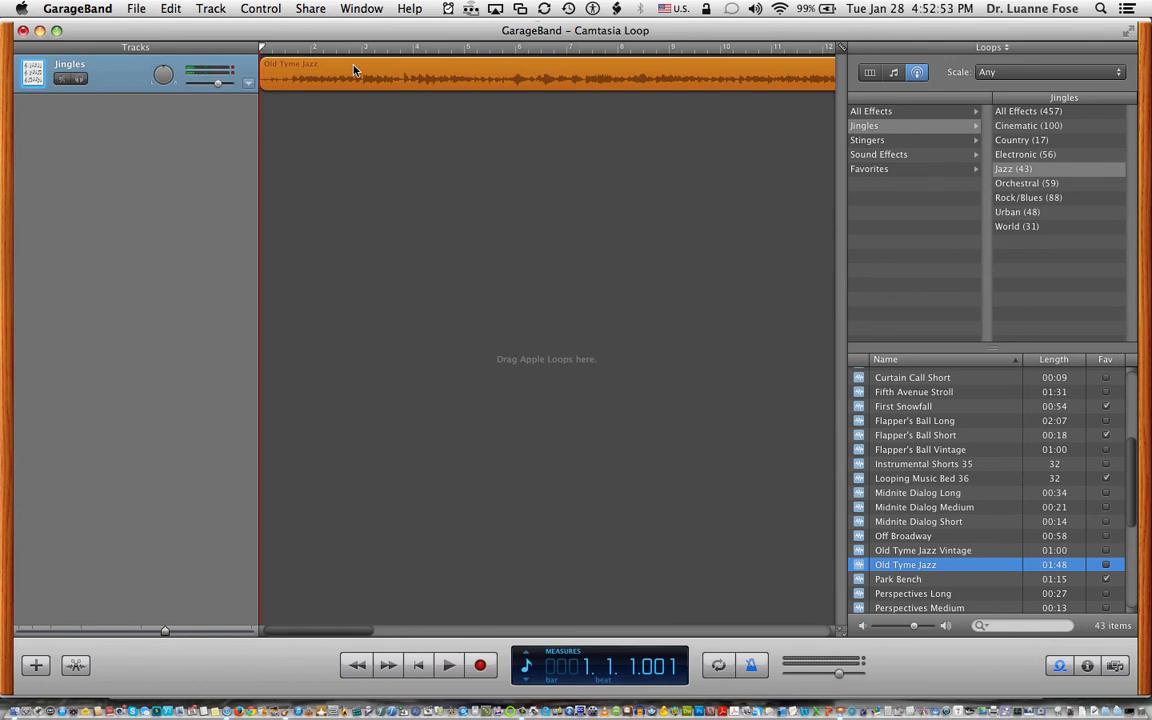
click(448, 668)
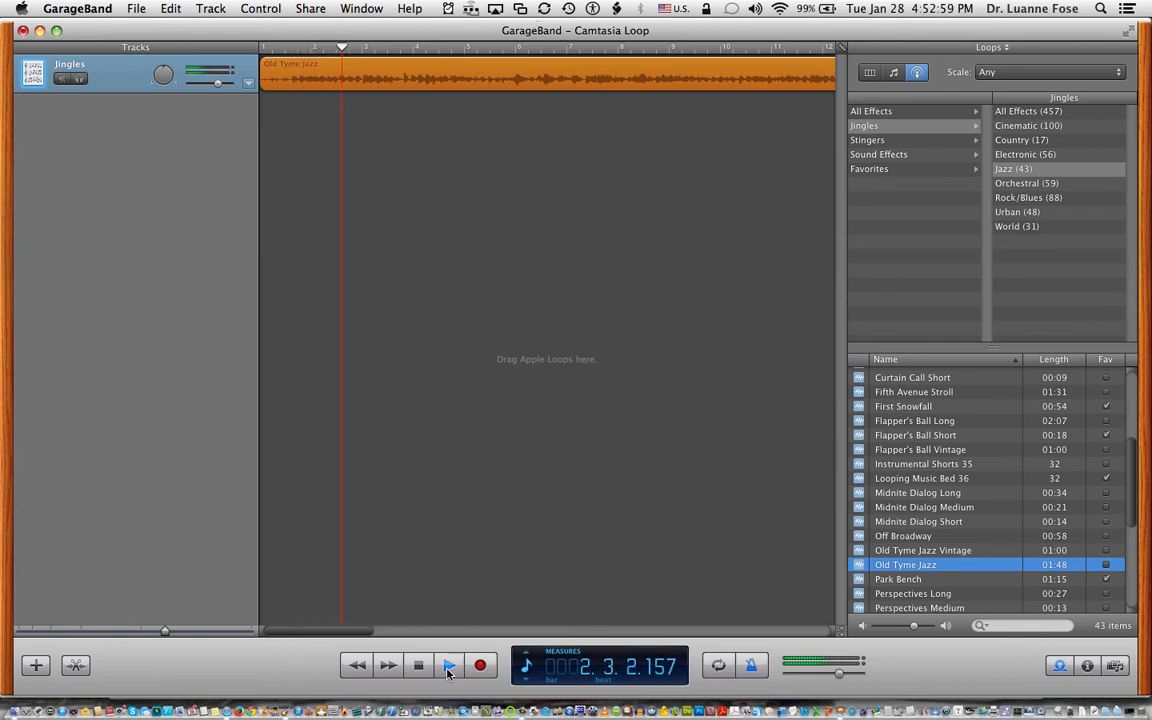
click(416, 667)
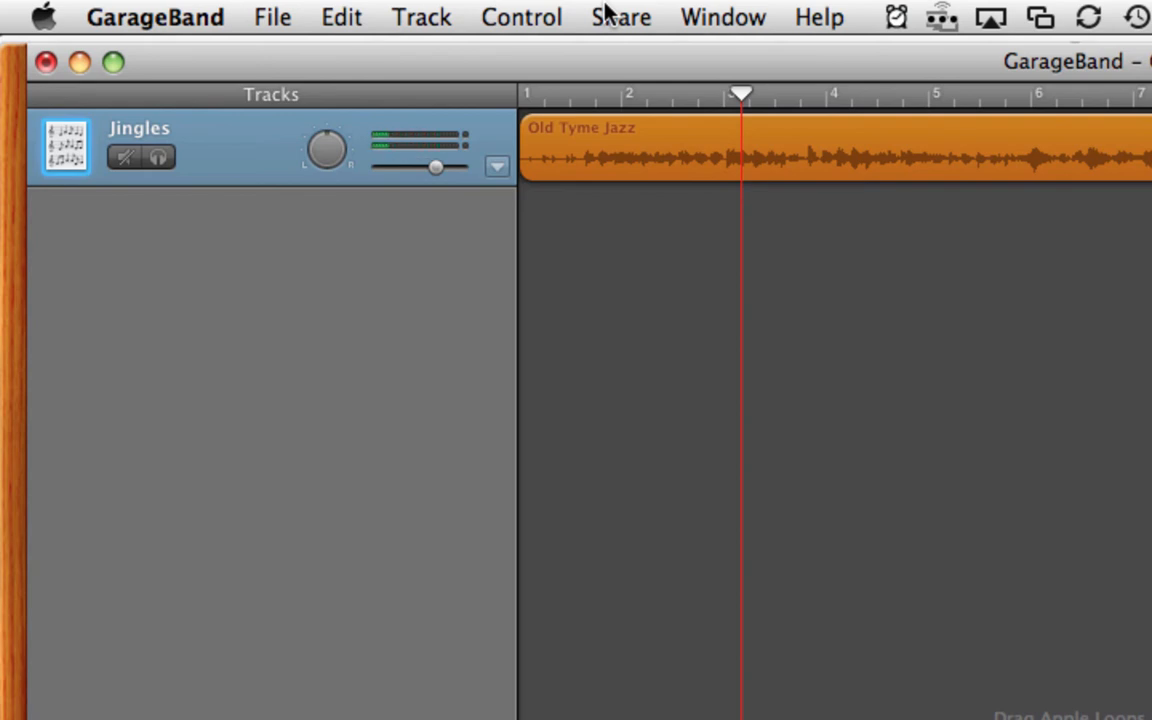
Step: Start exporting the song to disk as a compressed file using the MP3 Encoder
click(614, 14)
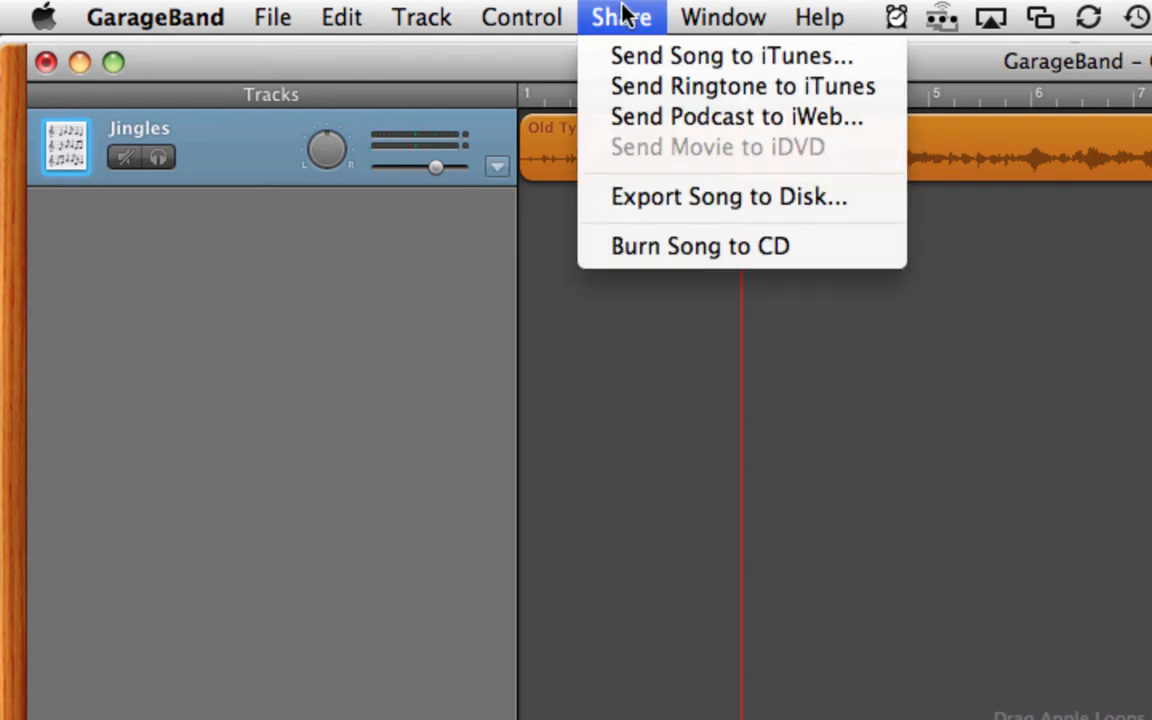
click(663, 193)
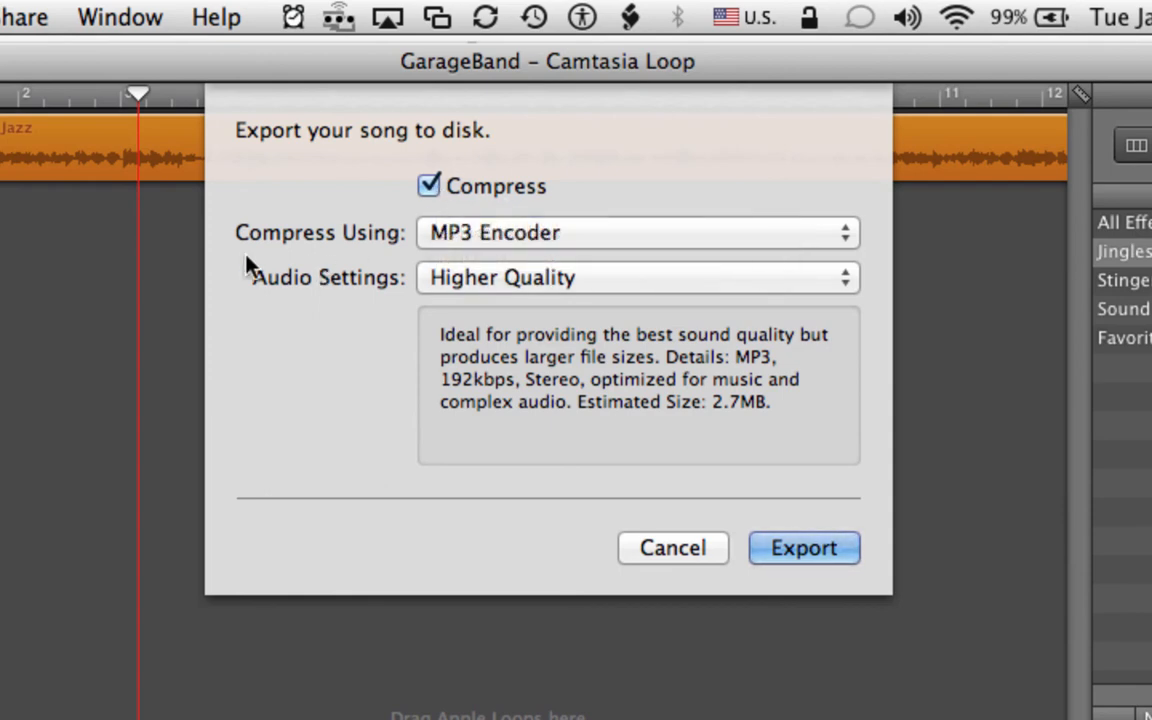
click(592, 240)
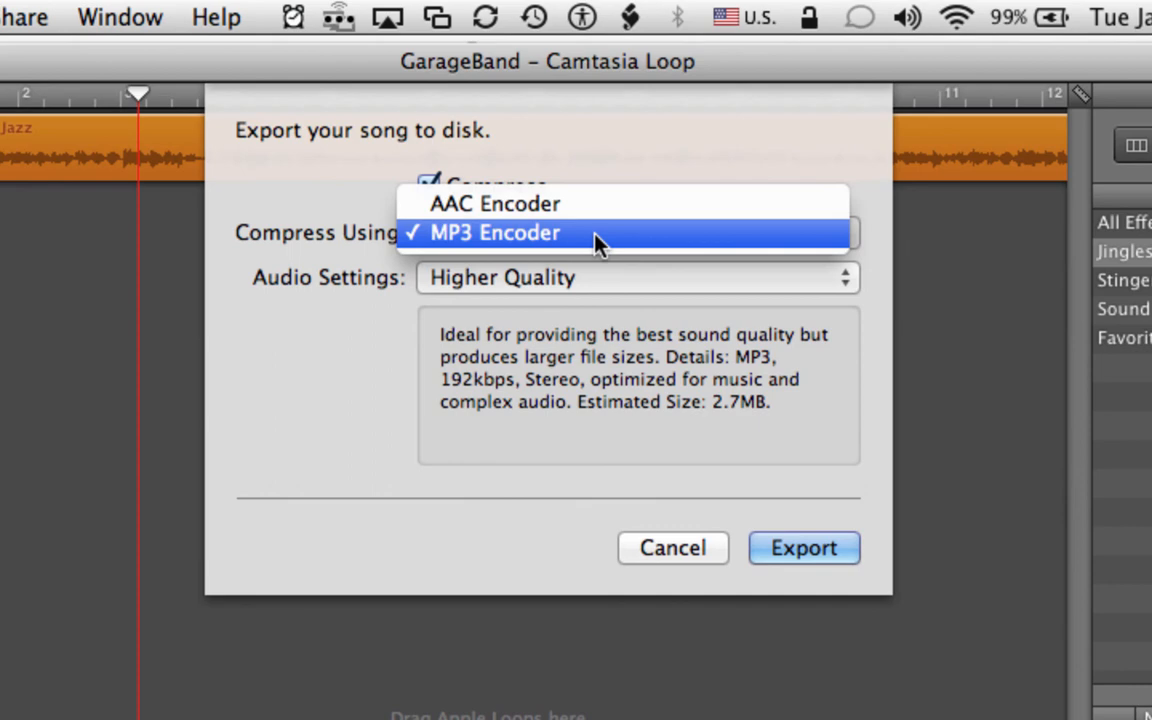
click(597, 243)
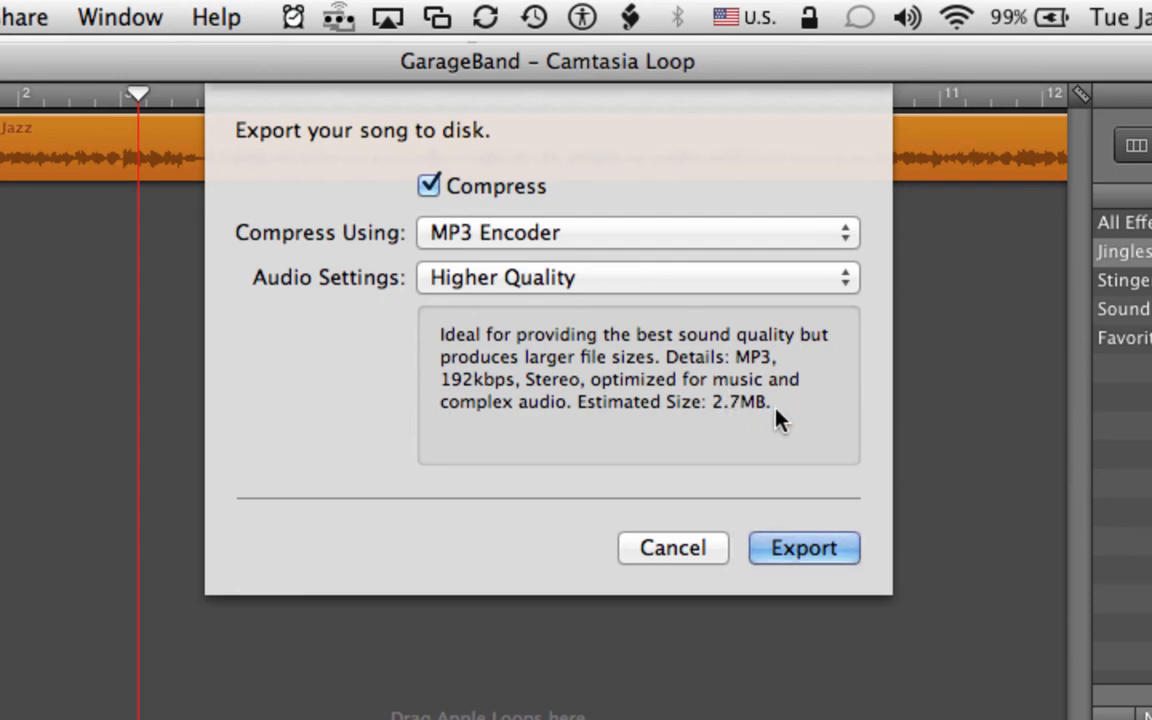
Step: Try the High Quality and Good Quality audio settings for the export and return to Higher Quality
click(653, 280)
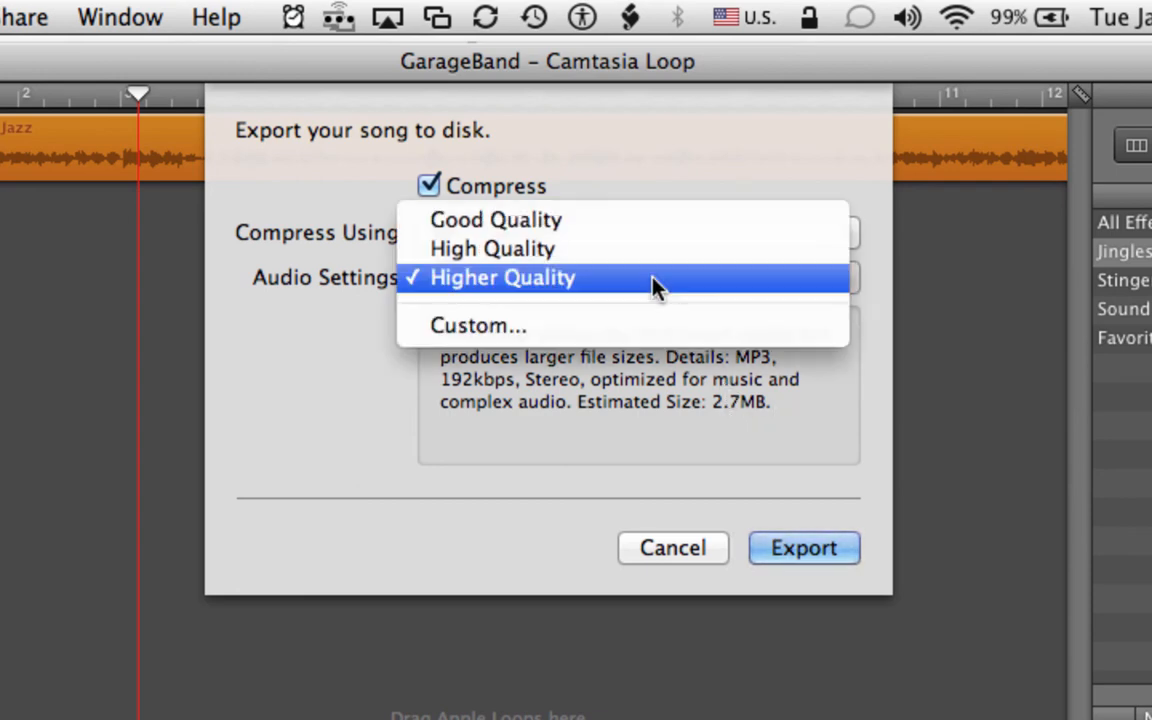
click(630, 252)
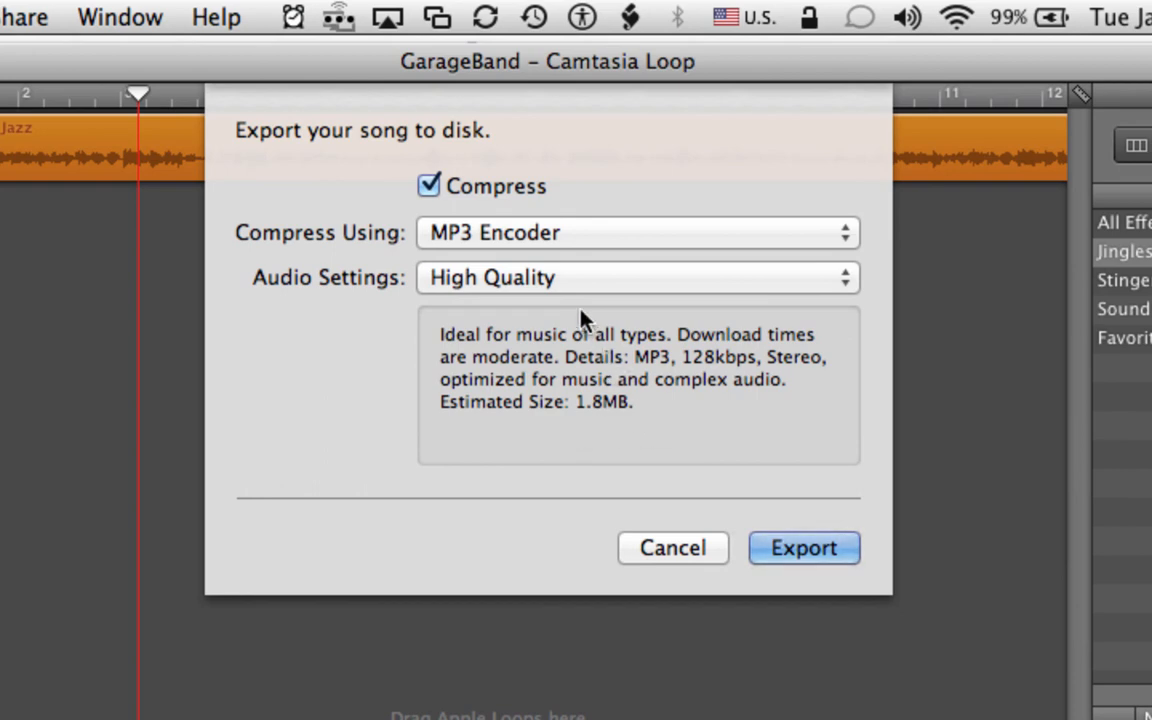
click(560, 286)
click(556, 254)
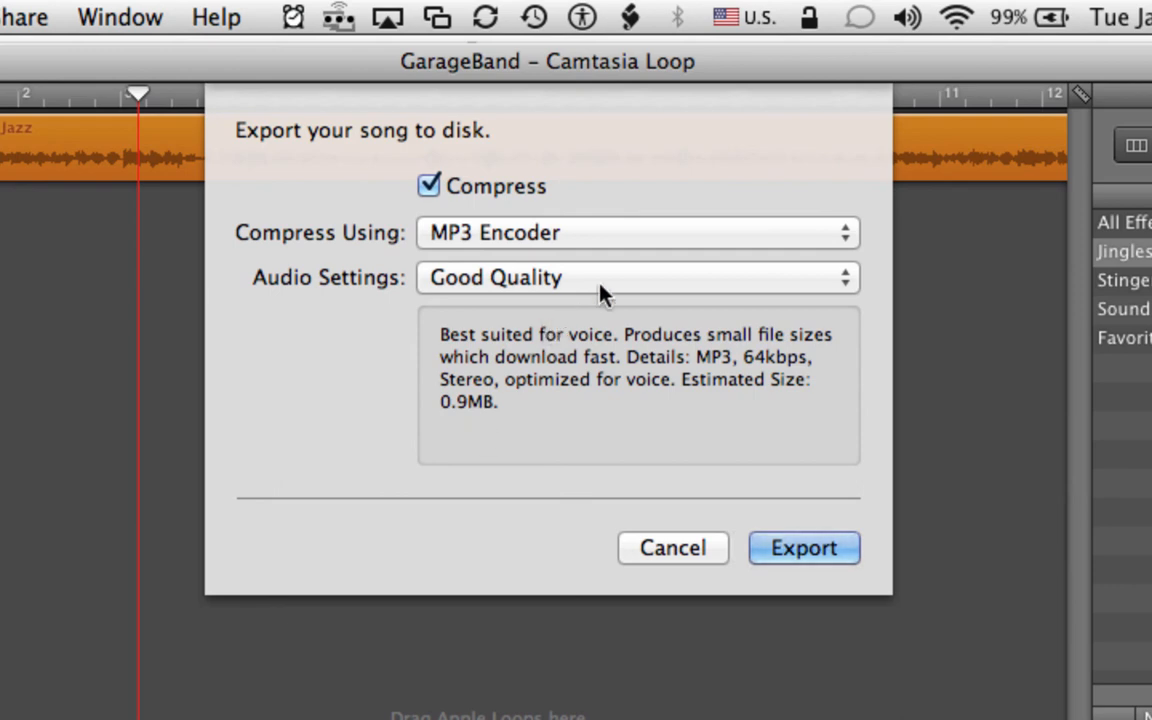
click(631, 287)
click(617, 334)
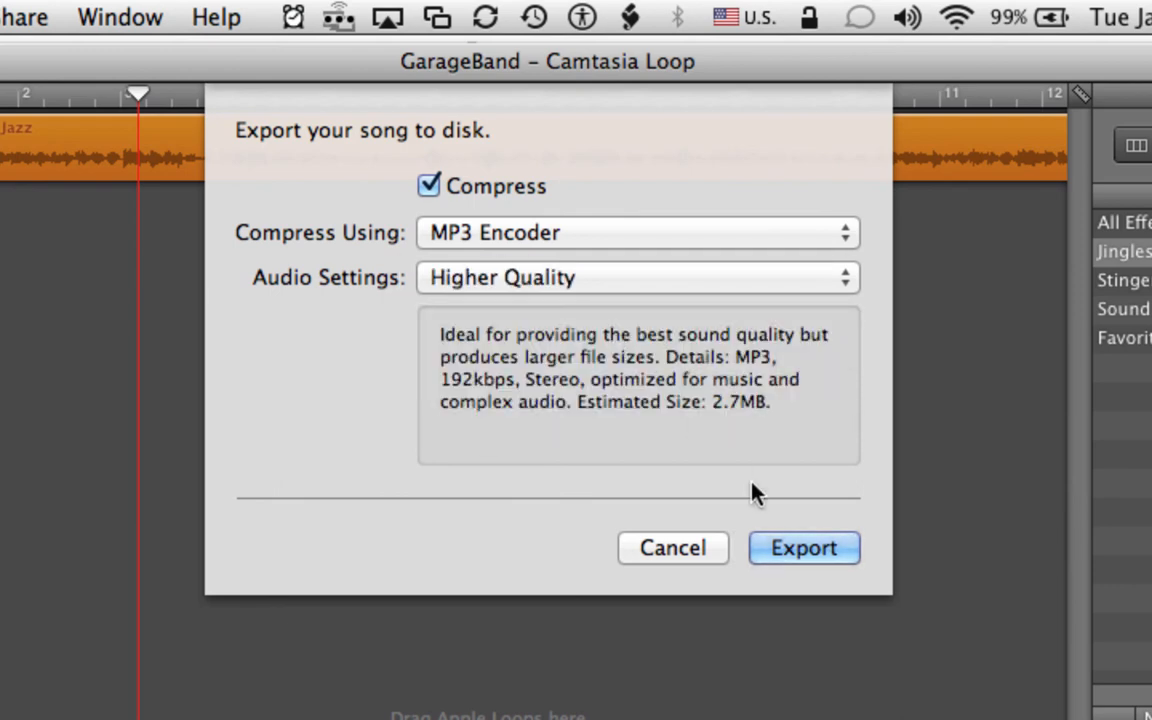
Step: Export the song to the Desktop as Camtasia Loop.mp3
click(812, 550)
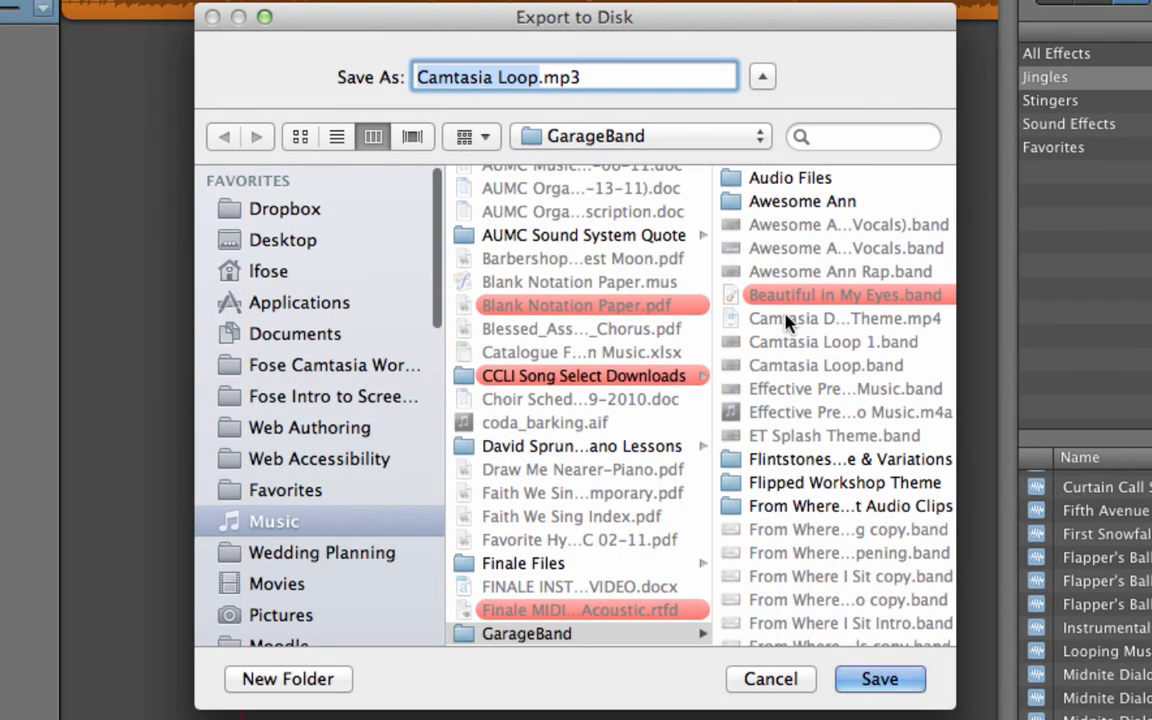
click(287, 241)
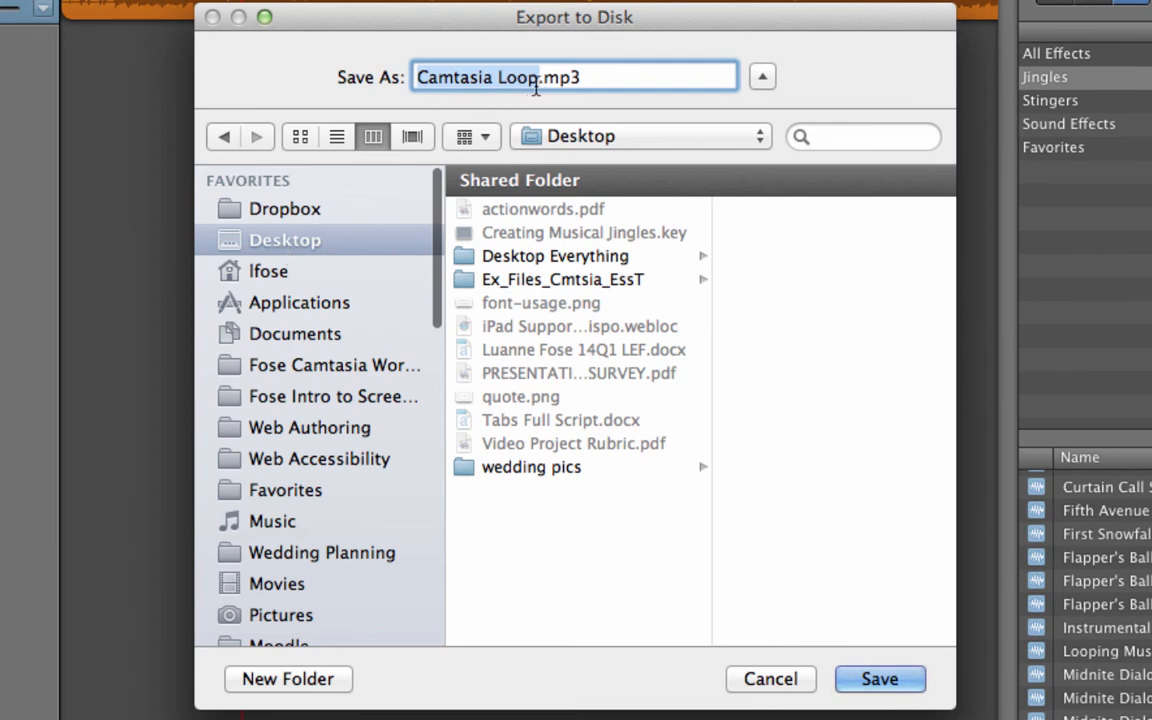
click(880, 680)
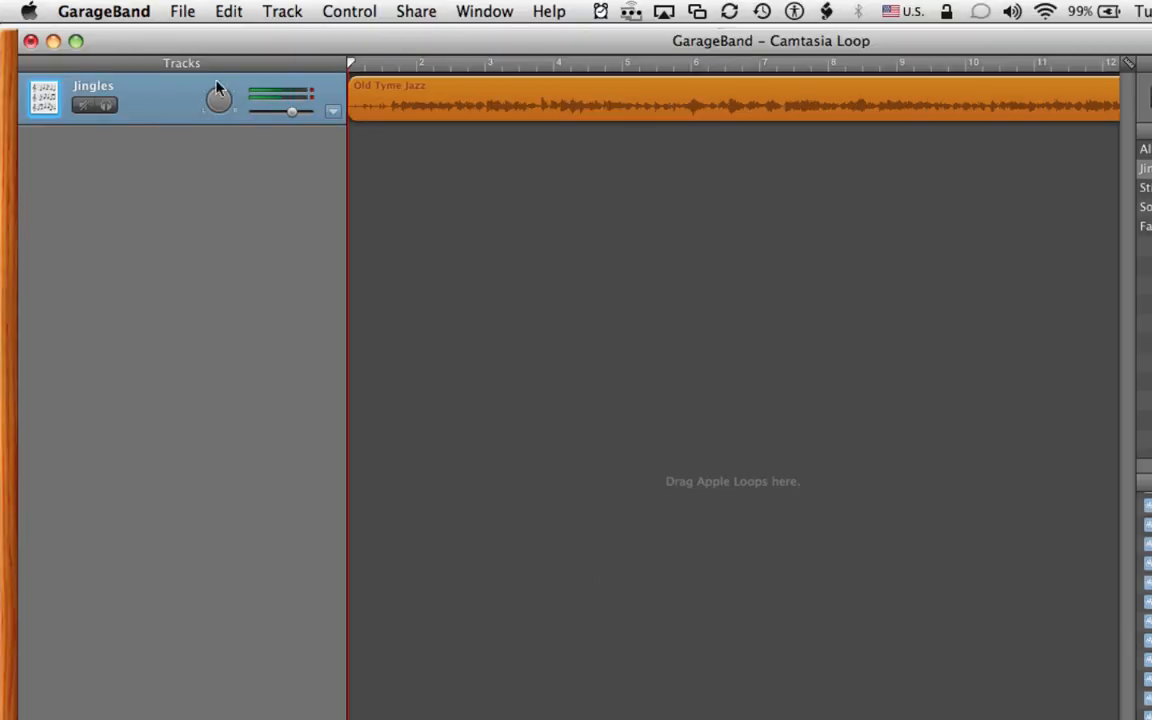
Step: Quit GarageBand, saving the changes to Camtasia Loop.band
click(103, 12)
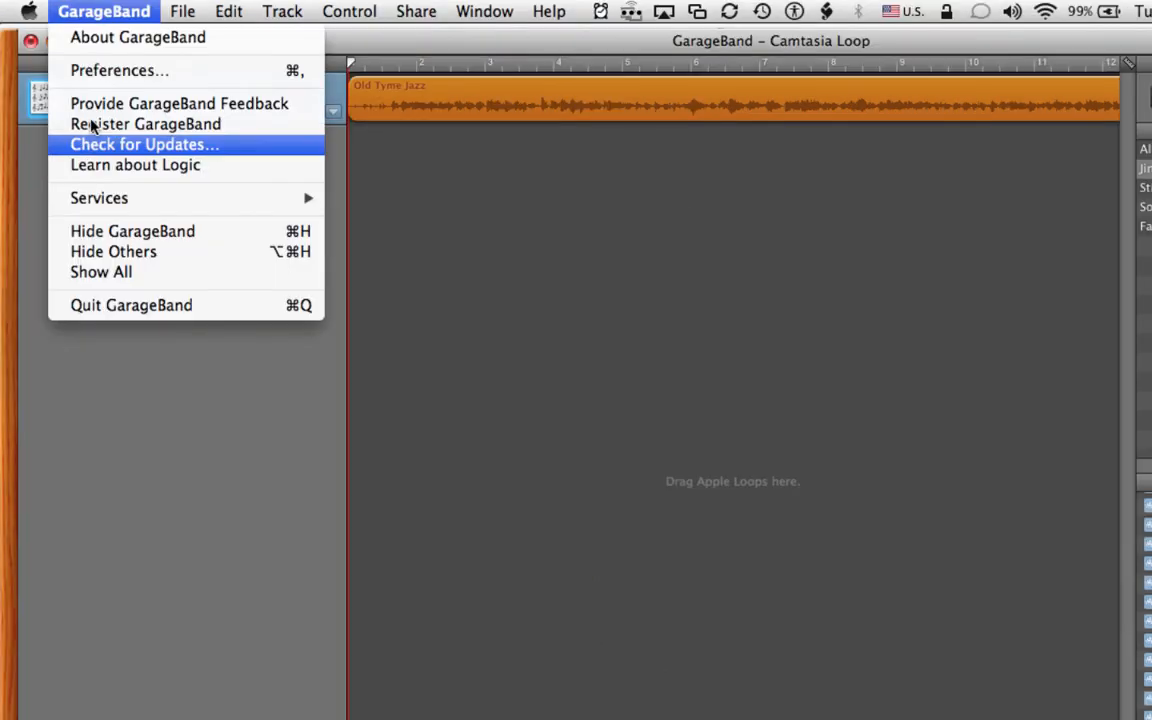
click(87, 305)
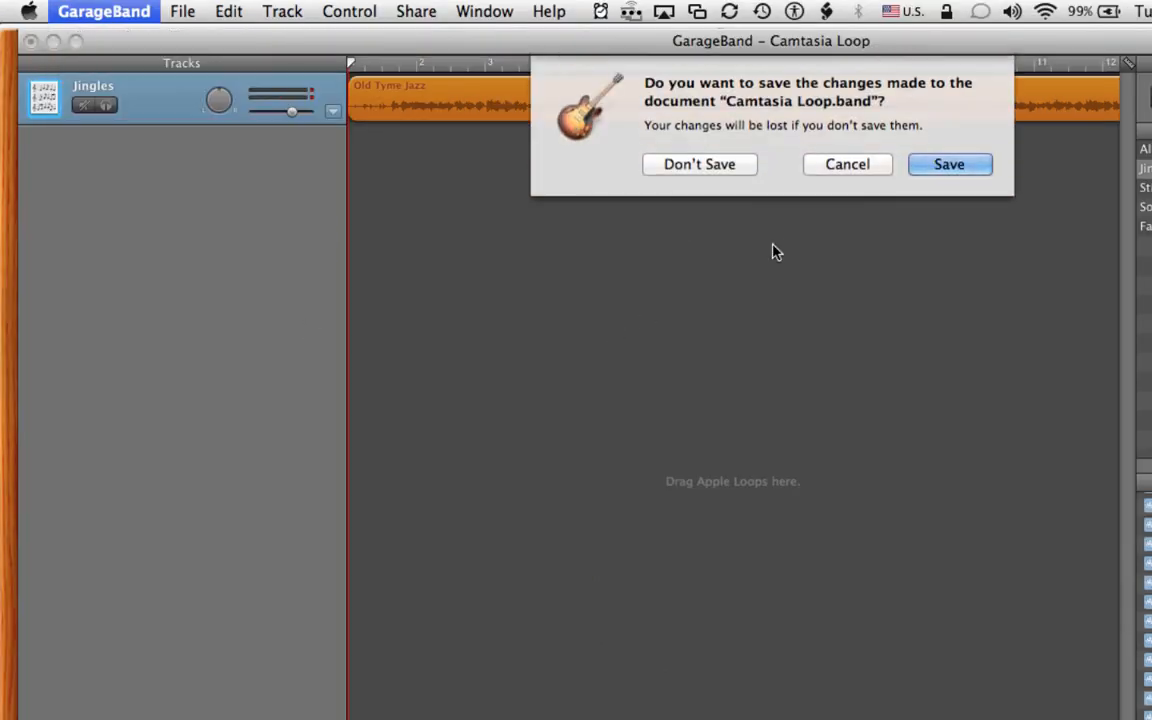
click(955, 168)
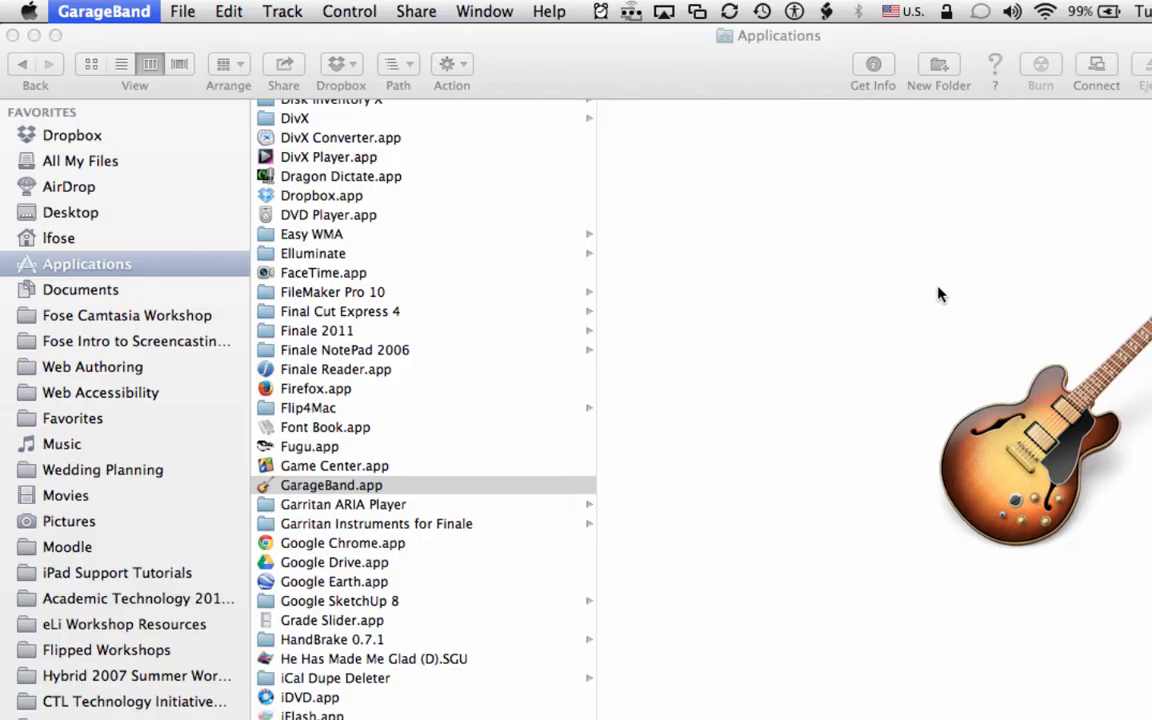